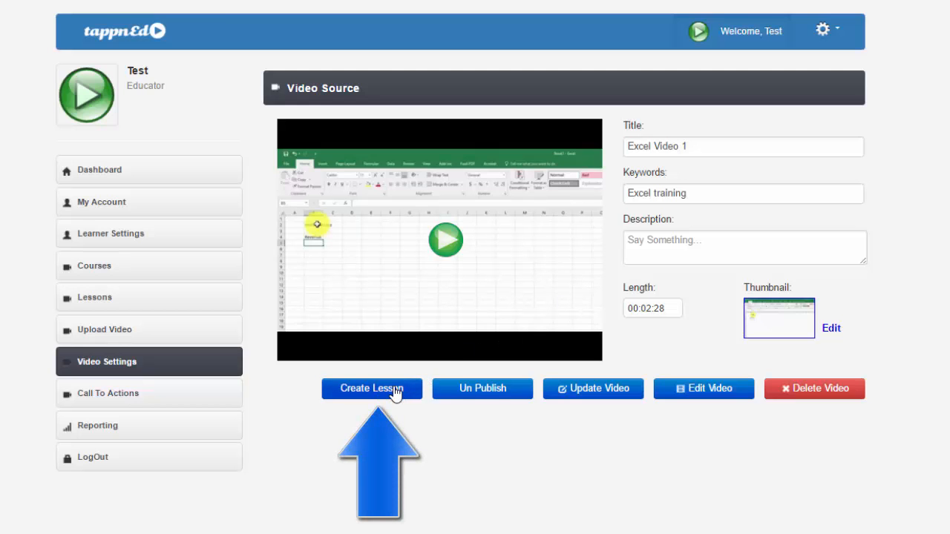
Step: Create a lesson from Excel Video 1 and title it "Getting Started in Excel"
{"action": "left_click", "coordinate": [393, 390]}
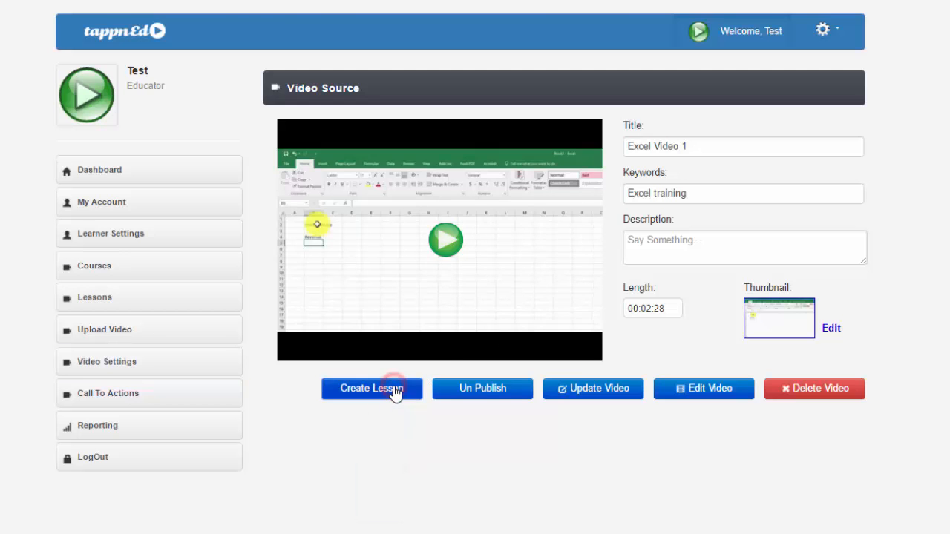
{"action": "left_click", "coordinate": [473, 151]}
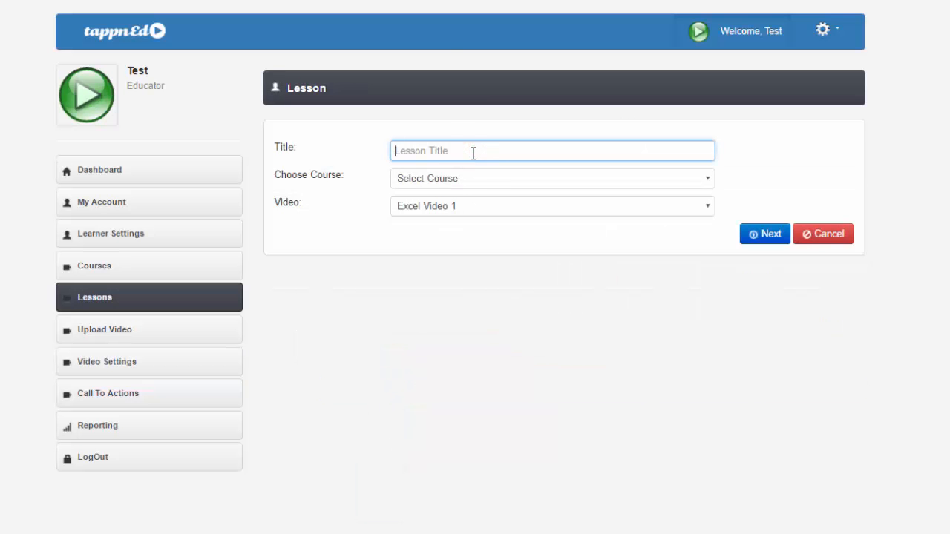
{"action": "type", "text": "Getting Started in Excel"}
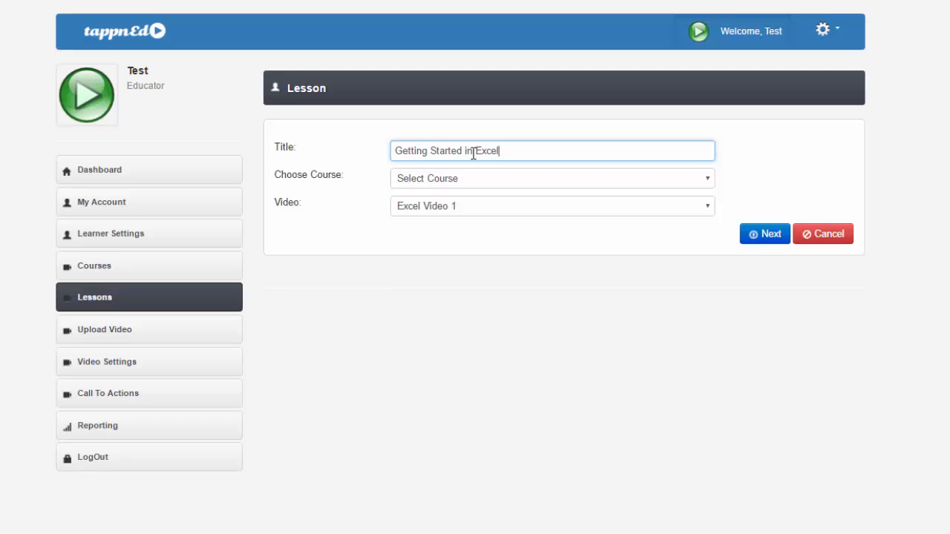
Step: Keep Excel Video 1 as the lesson video, choose the Online Operator Training Modules course and proceed to the lesson settings
{"action": "left_click", "coordinate": [475, 207]}
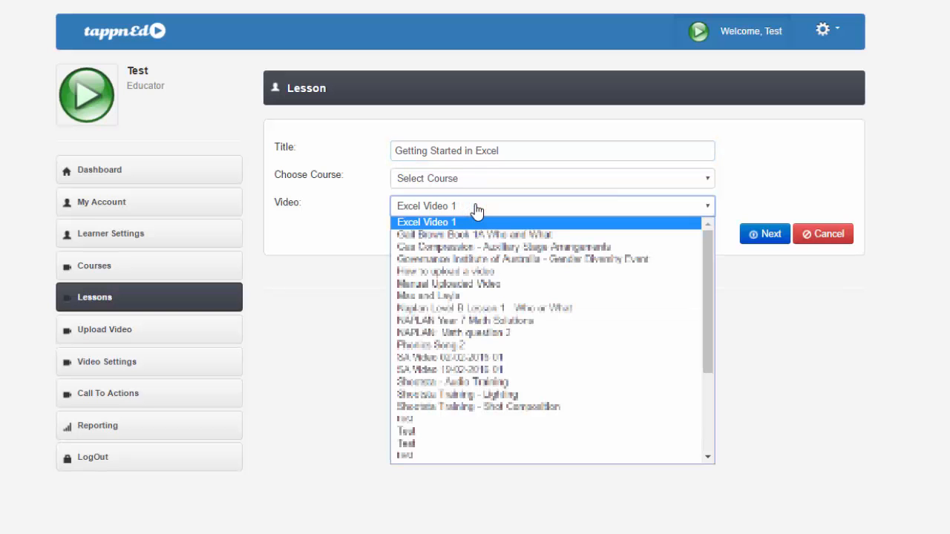
{"action": "left_click", "coordinate": [476, 208]}
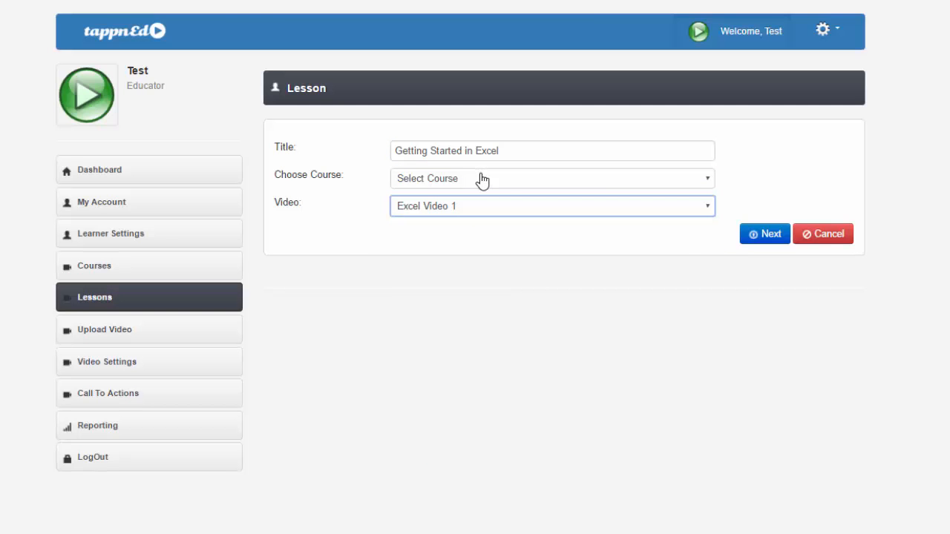
{"action": "left_click", "coordinate": [481, 178]}
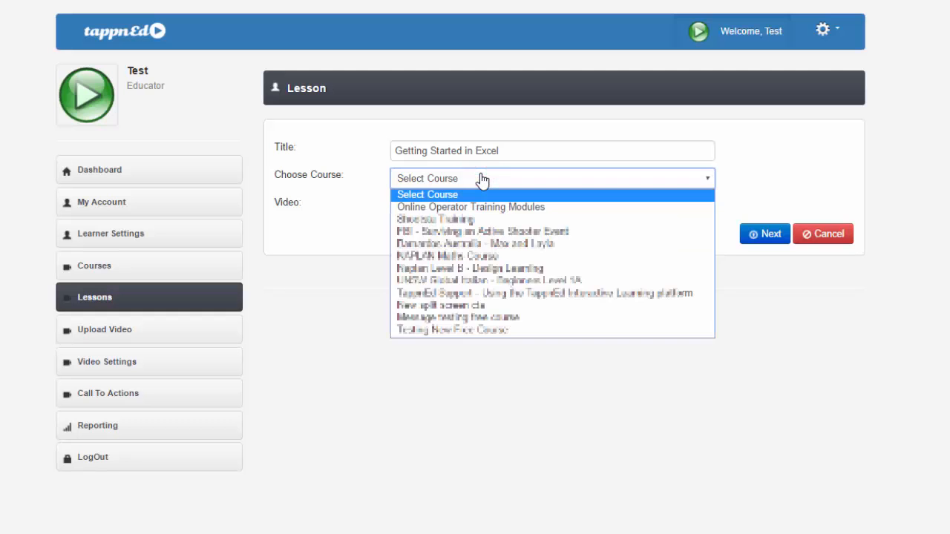
{"action": "left_click", "coordinate": [482, 179]}
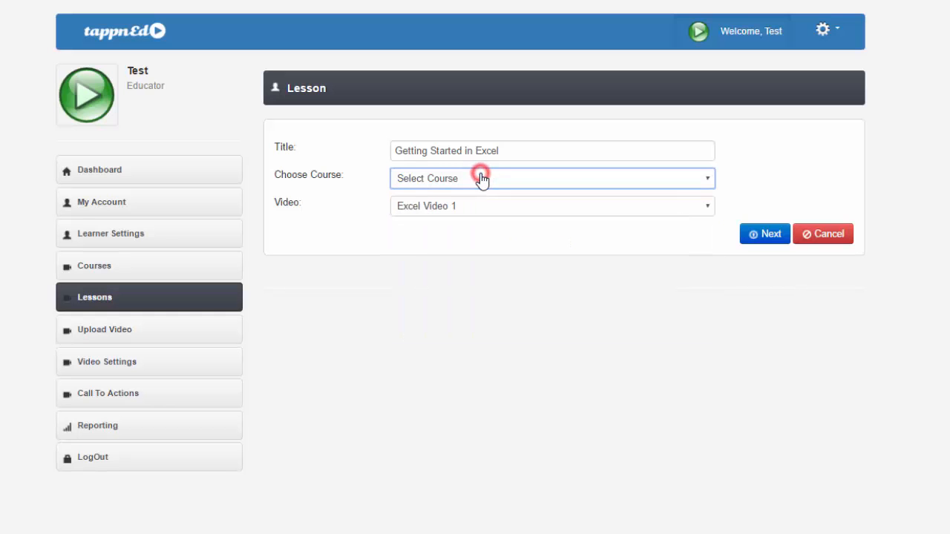
{"action": "left_click", "coordinate": [765, 234]}
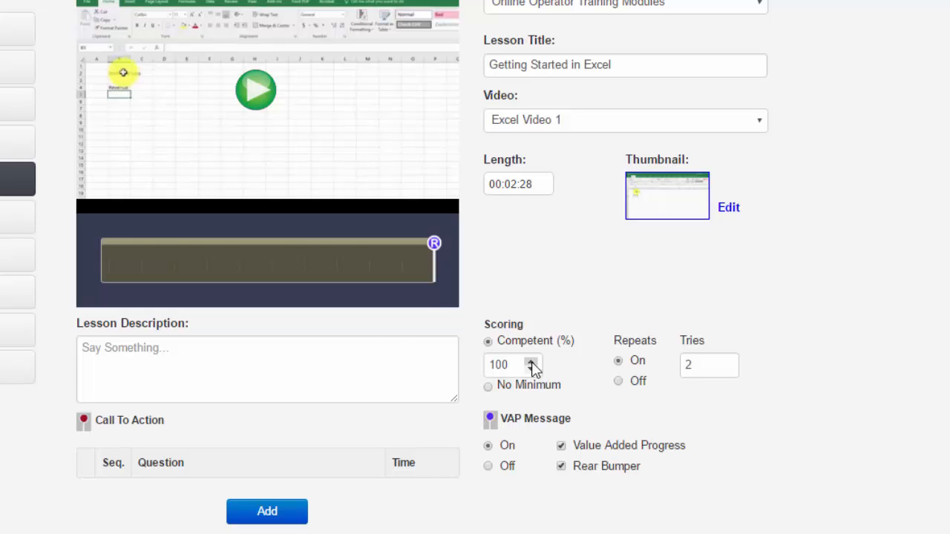
Step: Try out other tries counts before returning to 2, and switch the VAP message off and back on
{"action": "left_click", "coordinate": [728, 361]}
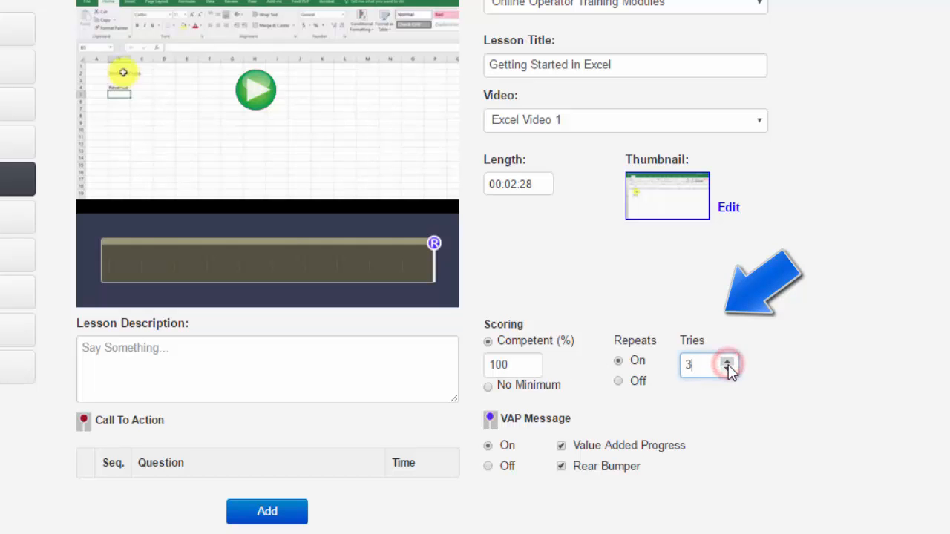
{"action": "left_click", "coordinate": [728, 369]}
{"action": "left_click", "coordinate": [728, 369]}
{"action": "left_click", "coordinate": [728, 361]}
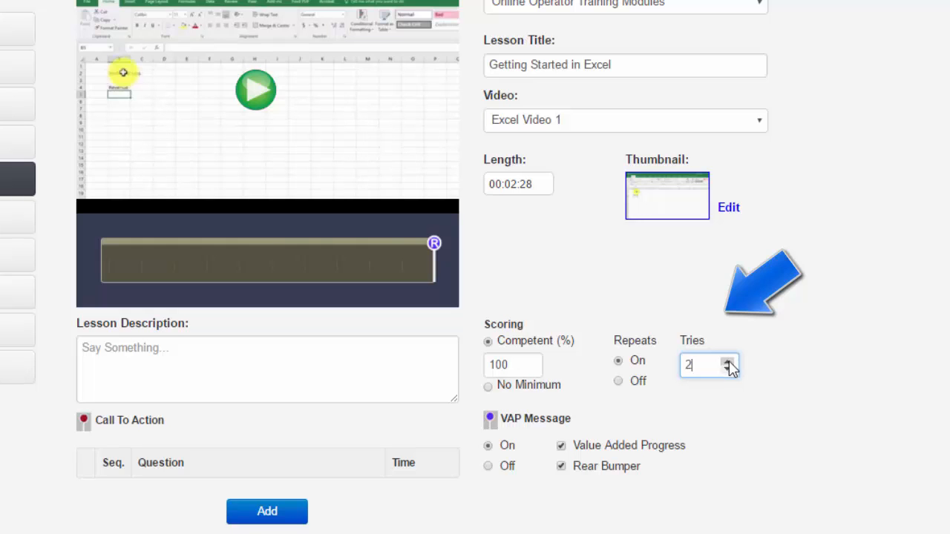
{"action": "left_click", "coordinate": [488, 466]}
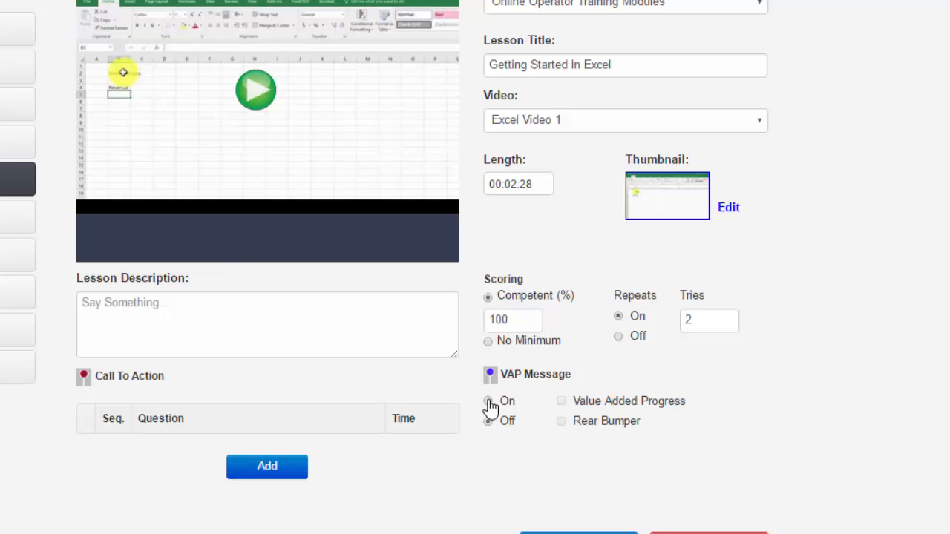
{"action": "left_click", "coordinate": [488, 401]}
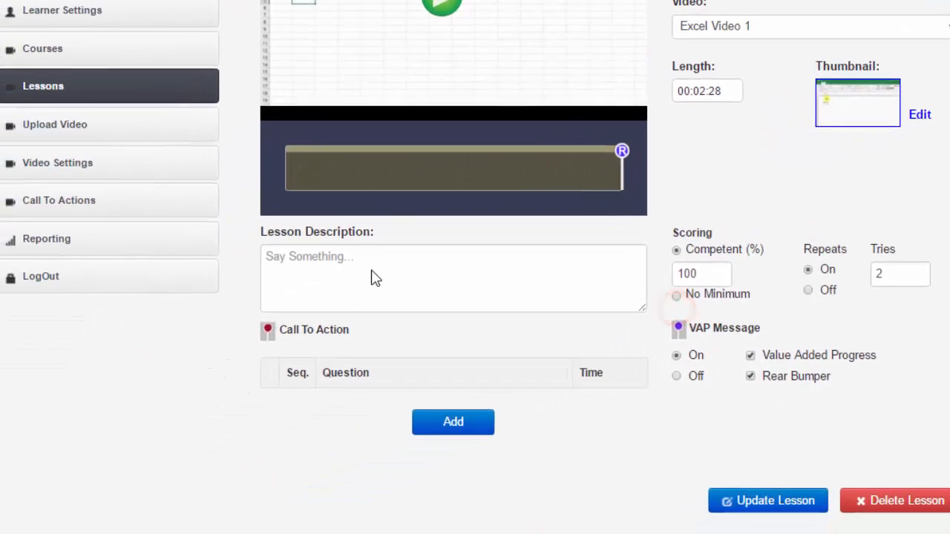
Step: Enter the lesson description "This lesson is about learning how Excel works."
{"action": "left_click", "coordinate": [154, 344]}
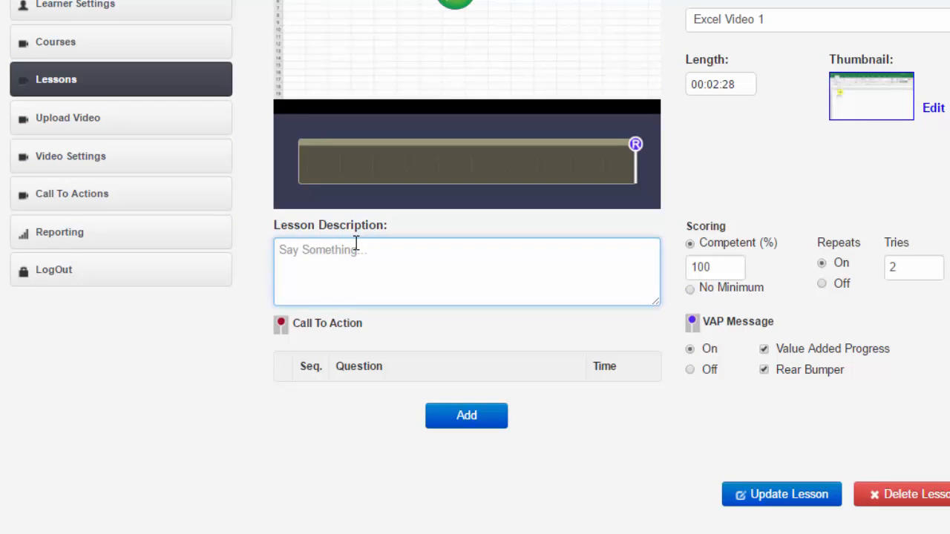
{"action": "type", "text": "This"}
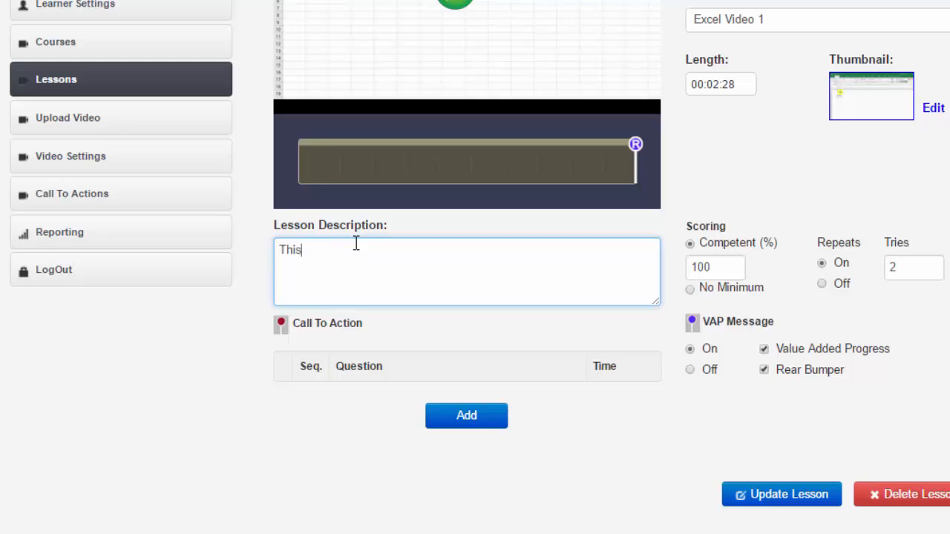
{"action": "type", "text": " lesson is about learning how e"}
{"action": "key", "text": "BackSpace"}
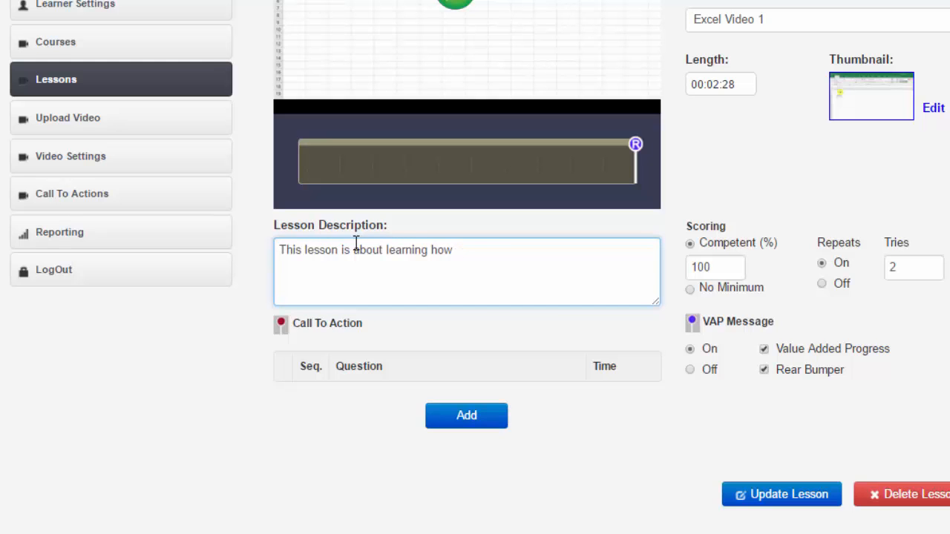
{"action": "type", "text": "Excel works."}
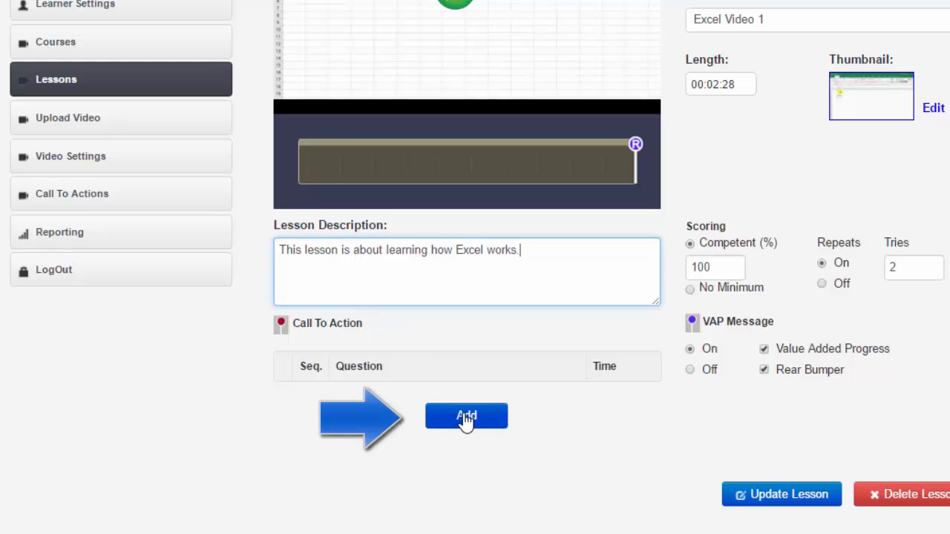
Step: Add a new call to action to the lesson with the question "How do you open Excel?"
{"action": "left_click", "coordinate": [466, 417]}
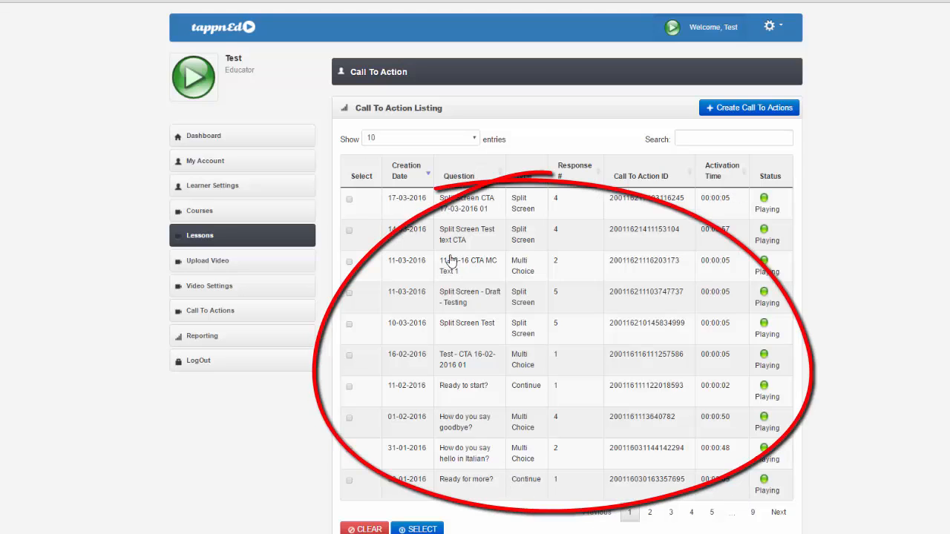
{"action": "left_click", "coordinate": [742, 107]}
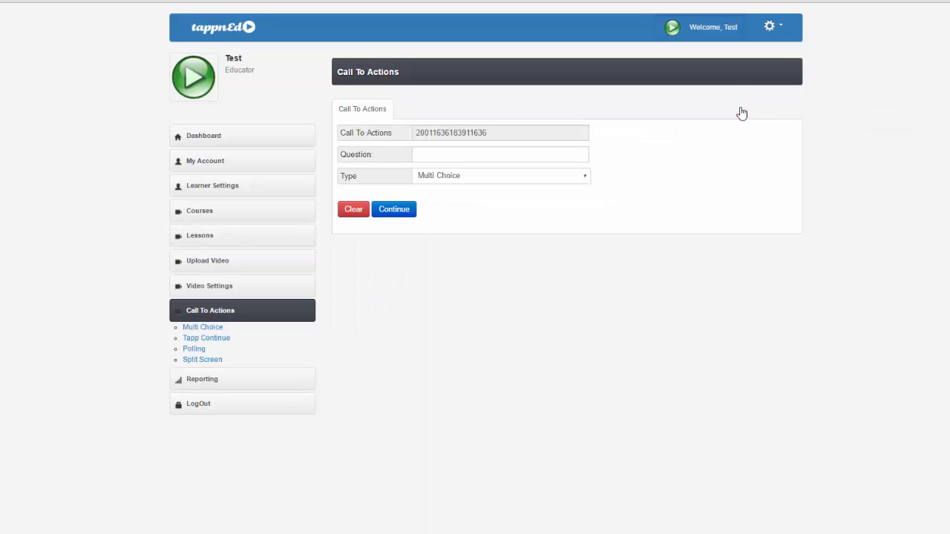
{"action": "left_click", "coordinate": [443, 173]}
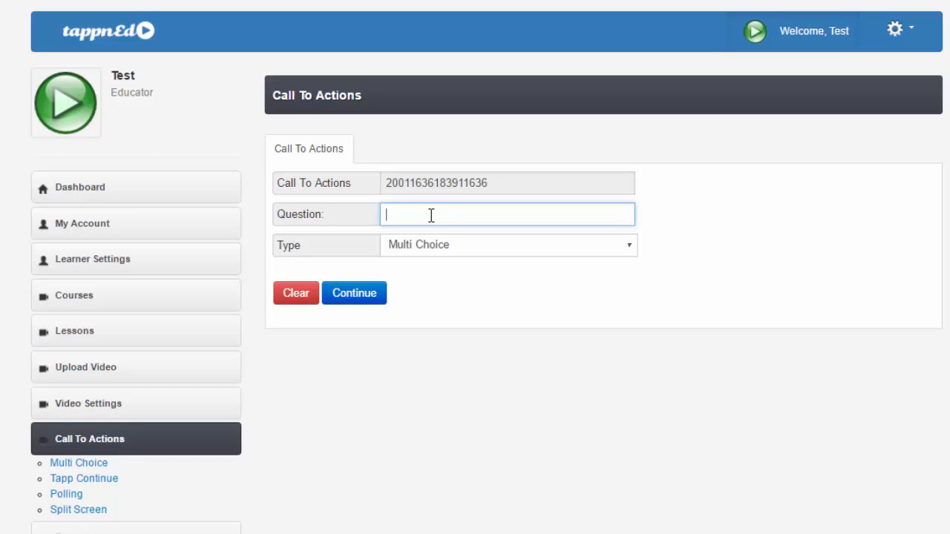
{"action": "type", "text": "How do you open Excel?"}
Step: Set the call to action's type to Multi Choice and its format to Text, and continue to the answers
{"action": "left_click", "coordinate": [447, 251]}
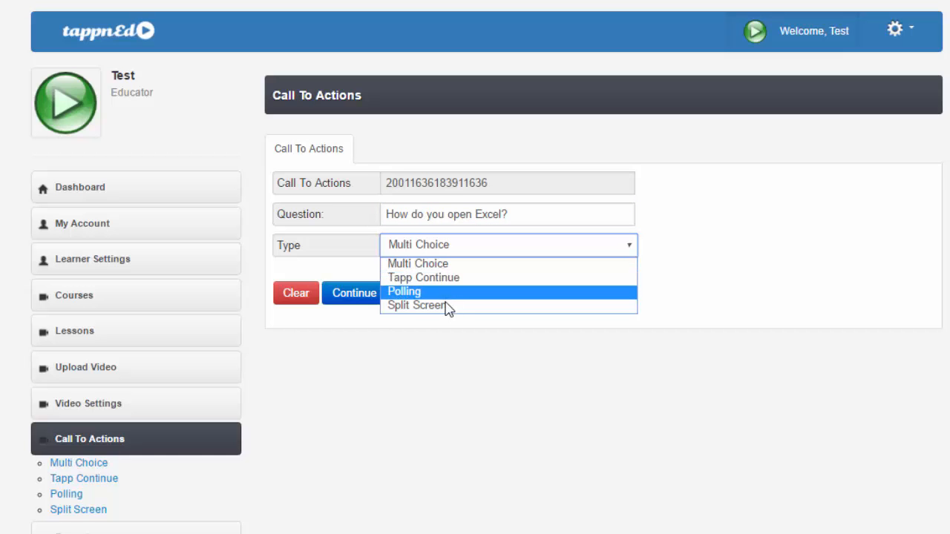
{"action": "left_click", "coordinate": [446, 265]}
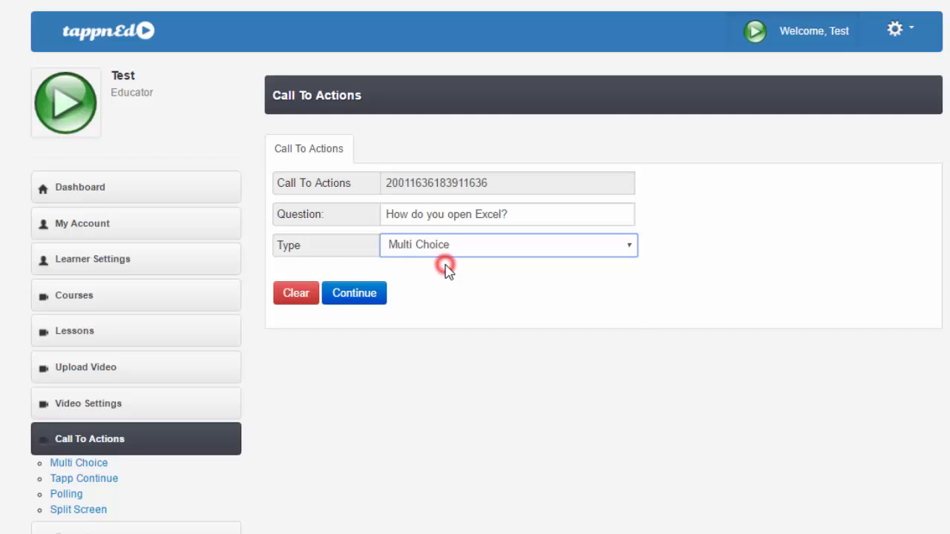
{"action": "left_click", "coordinate": [357, 294]}
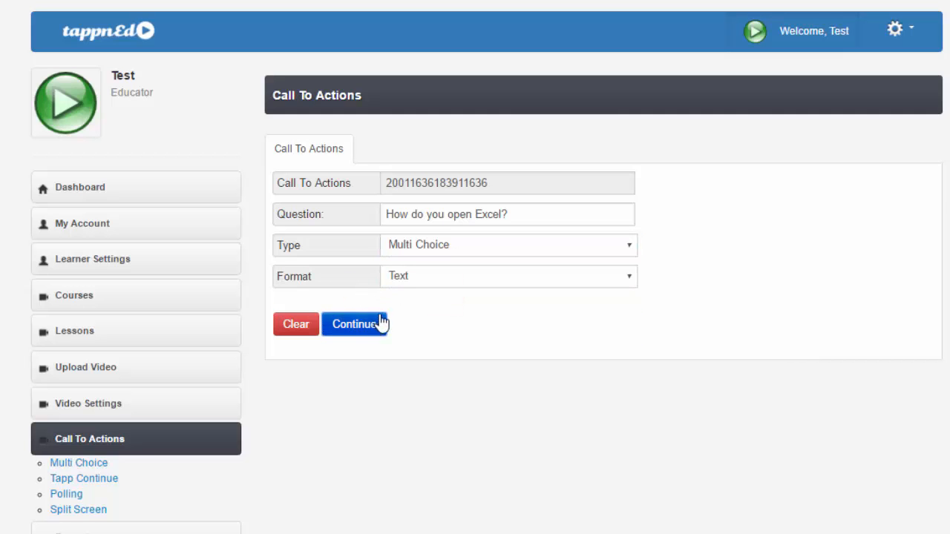
{"action": "left_click", "coordinate": [446, 280]}
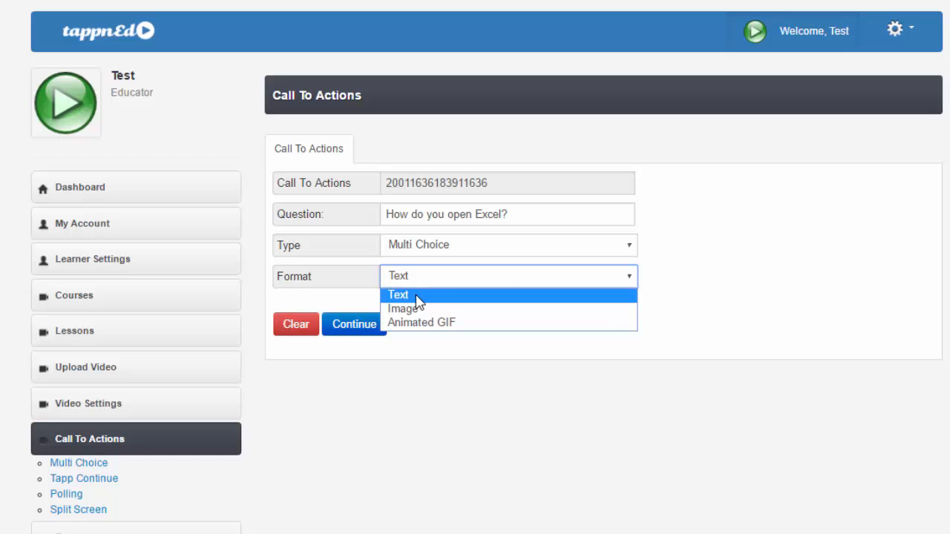
{"action": "left_click", "coordinate": [417, 297]}
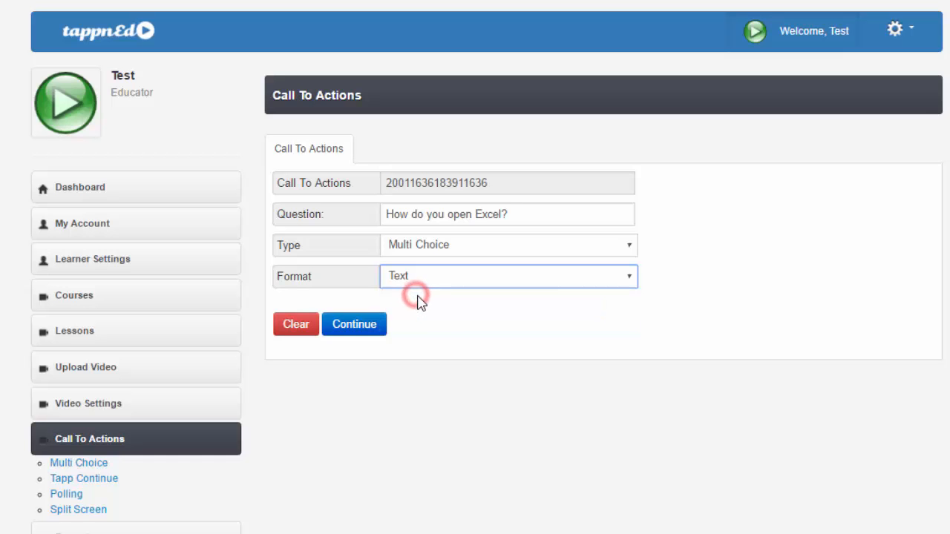
{"action": "left_click", "coordinate": [353, 324]}
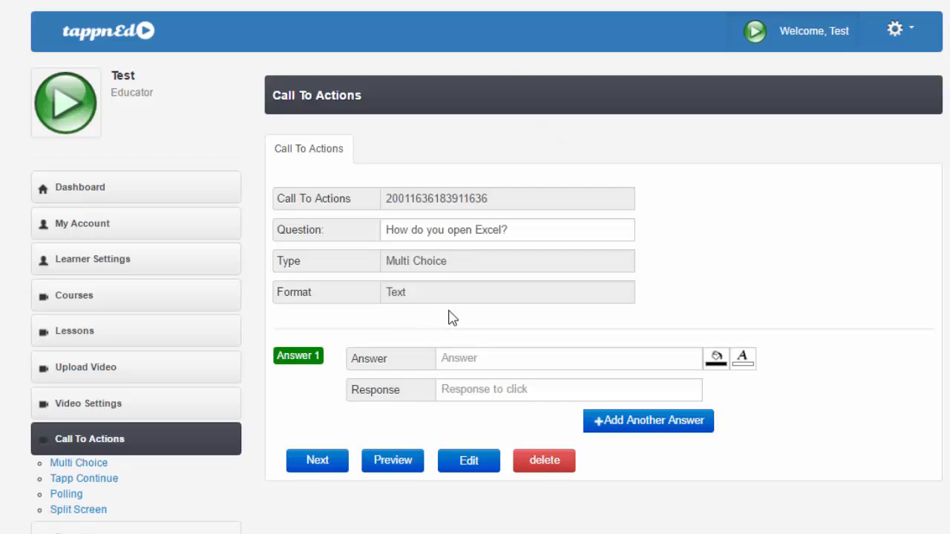
Step: Fill in Answer 1 with "Click on the Close button." and the response "No, thats incorrect, try again."
{"action": "left_click", "coordinate": [476, 358]}
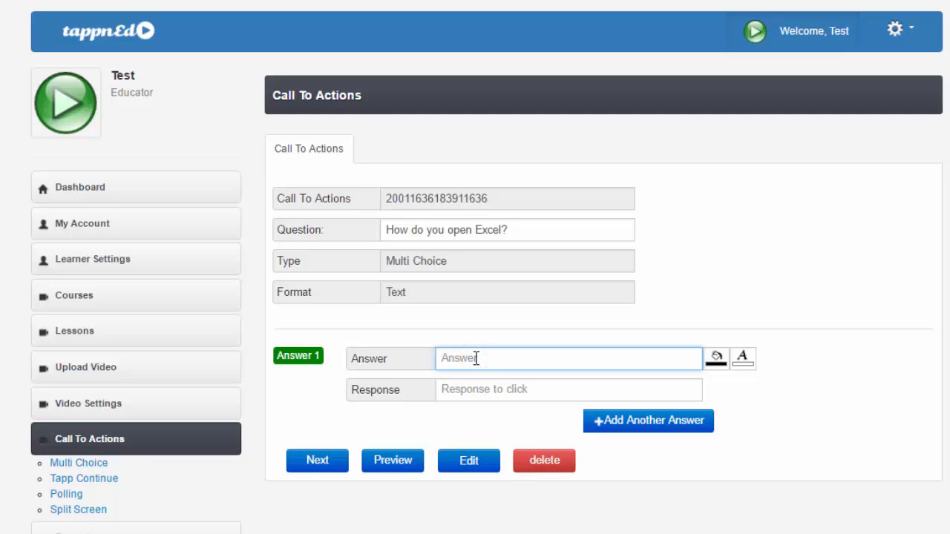
{"action": "type", "text": "C"}
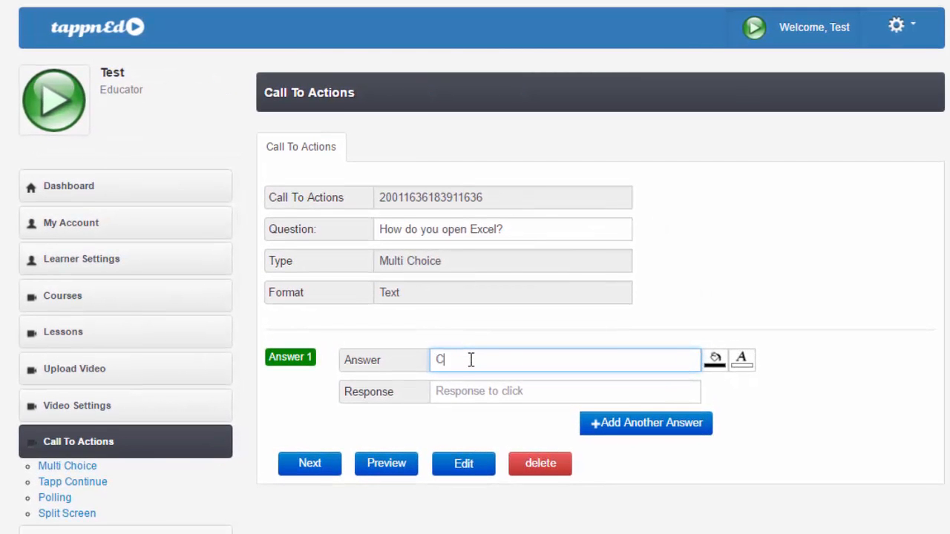
{"action": "type", "text": "lick on the Close "}
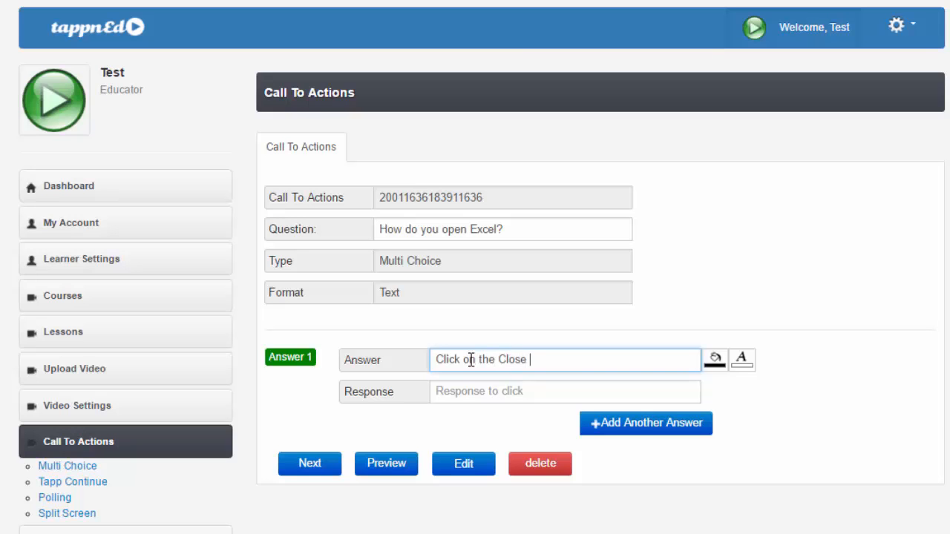
{"action": "type", "text": "button."}
{"action": "left_click", "coordinate": [490, 392]}
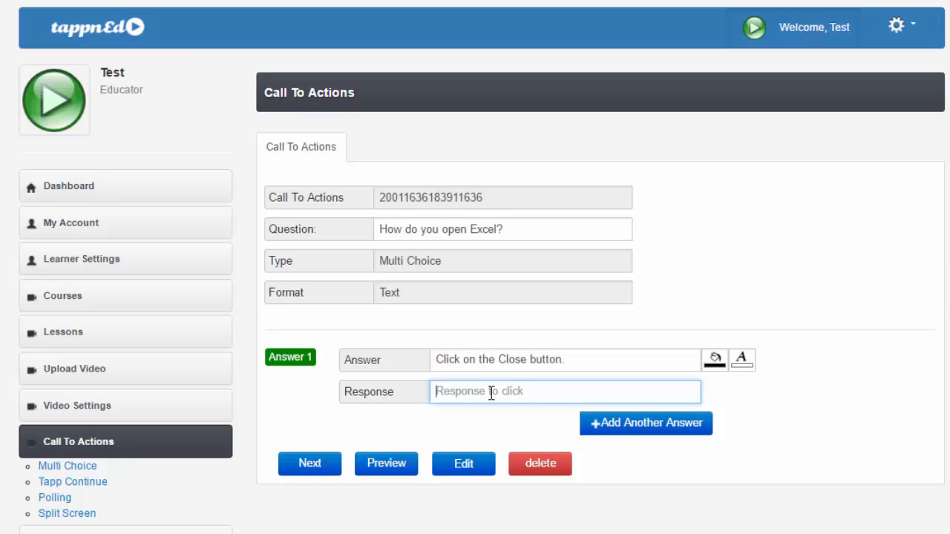
{"action": "type", "text": "No, thats incorrect, try again."}
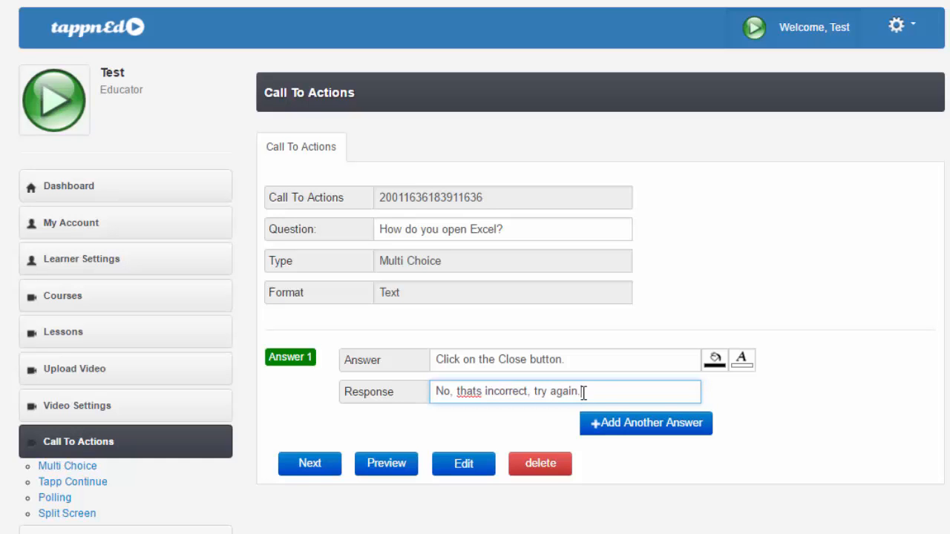
Step: Add a second answer reading "Go to File New and click." with the response "Yes, thats correct."
{"action": "left_click", "coordinate": [631, 427]}
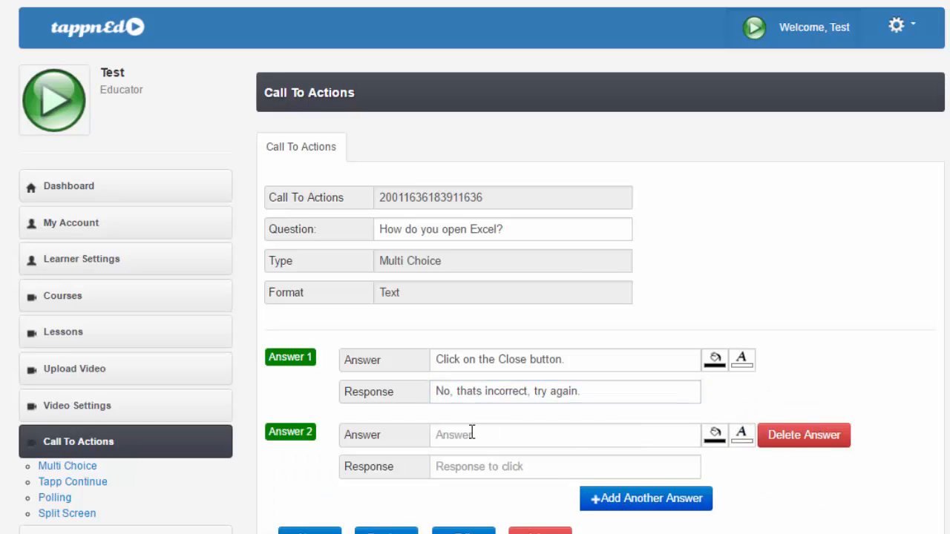
{"action": "left_click", "coordinate": [473, 435]}
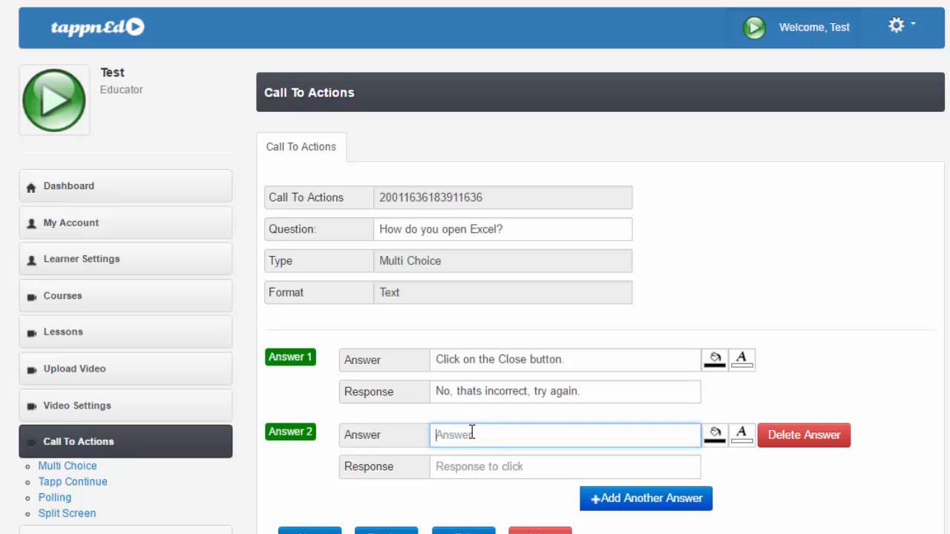
{"action": "type", "text": "Go to File New and click."}
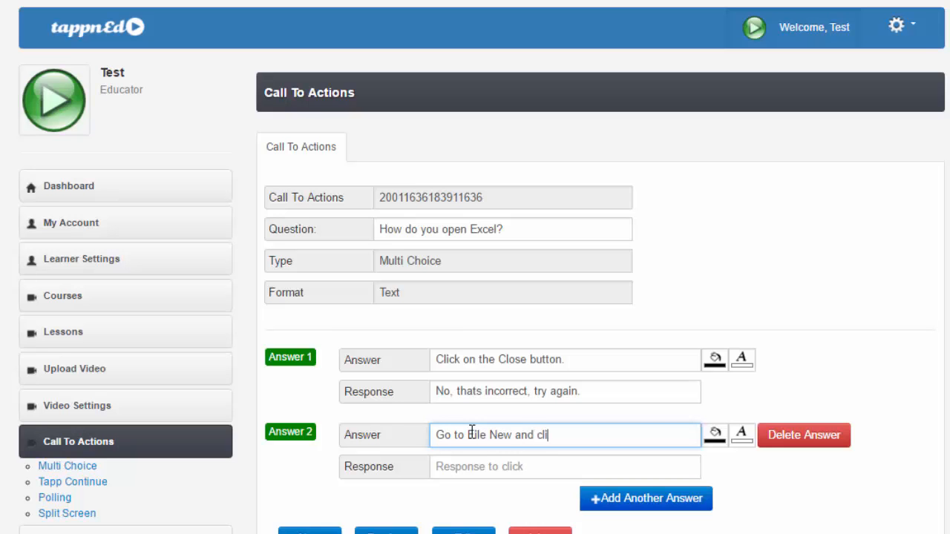
{"action": "left_click", "coordinate": [489, 470]}
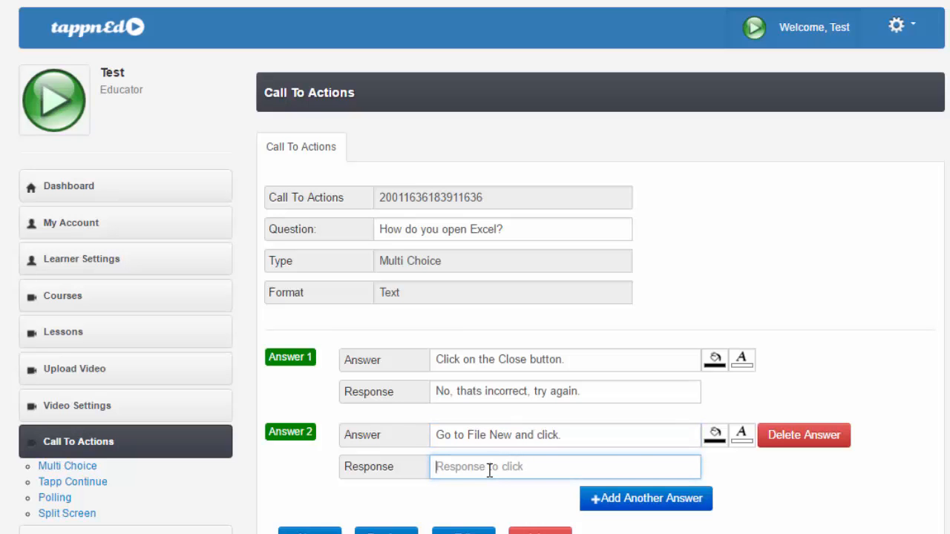
{"action": "type", "text": "Yes, that"}
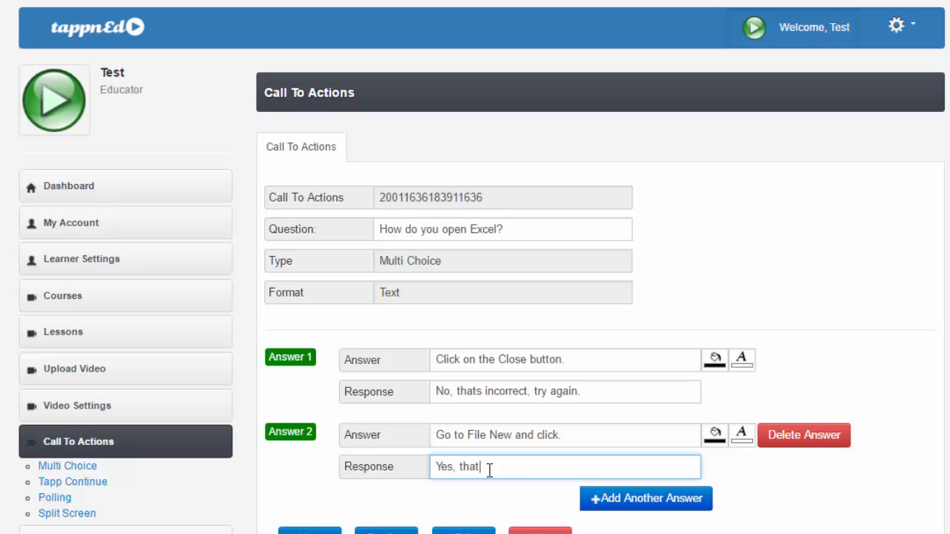
{"action": "type", "text": "s correct."}
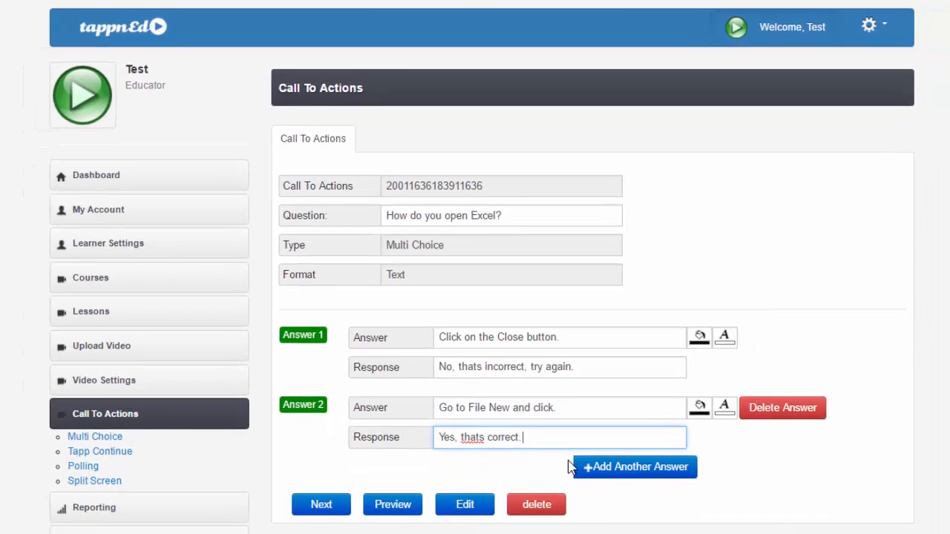
Step: Add a third answer reading "Go to the other screen" with the response "No, thats incorrect."
{"action": "left_click", "coordinate": [605, 469]}
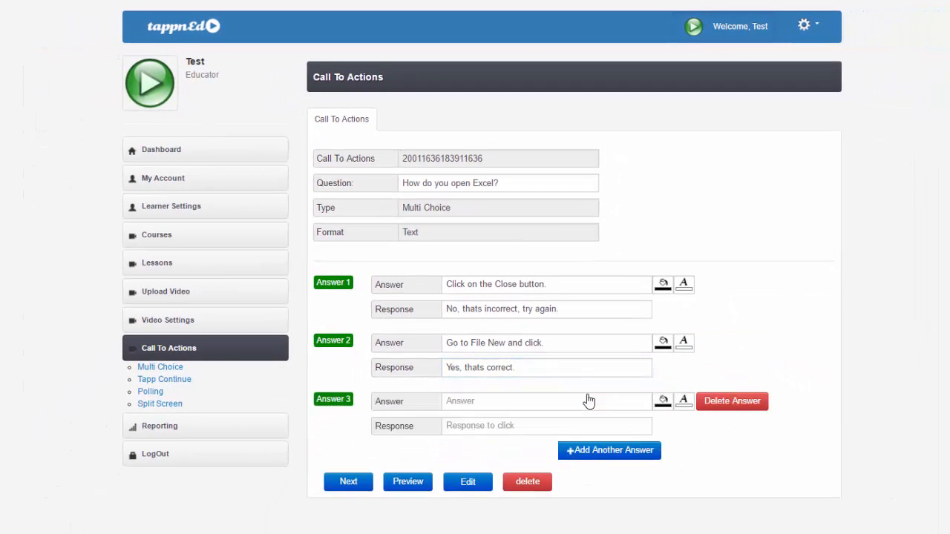
{"action": "left_click", "coordinate": [510, 403]}
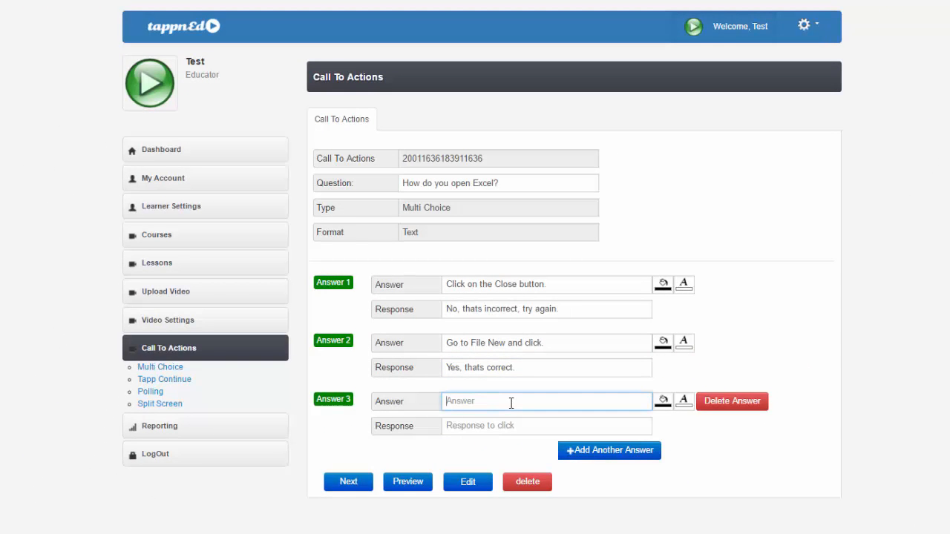
{"action": "type", "text": "Go to the other screen"}
{"action": "left_click", "coordinate": [511, 424]}
{"action": "type", "text": "No, "}
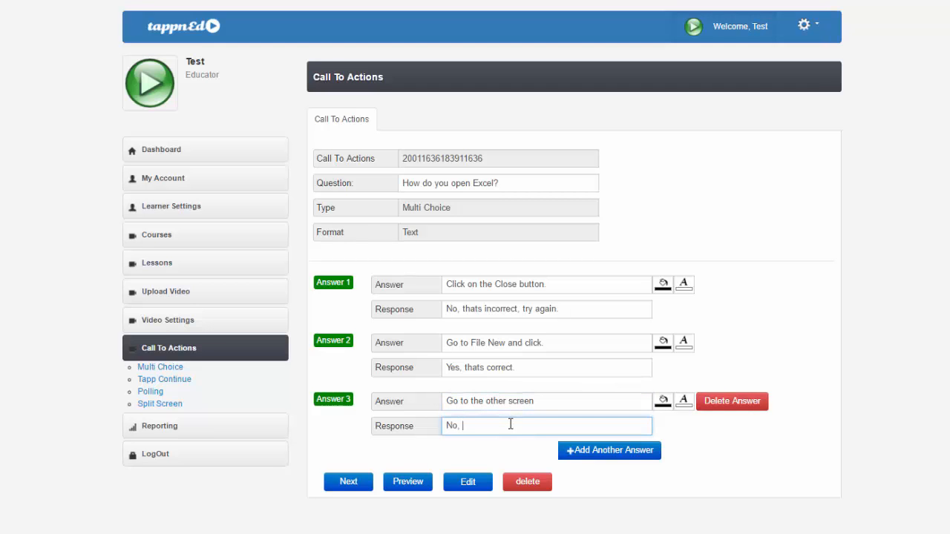
{"action": "type", "text": "thats incorrect."}
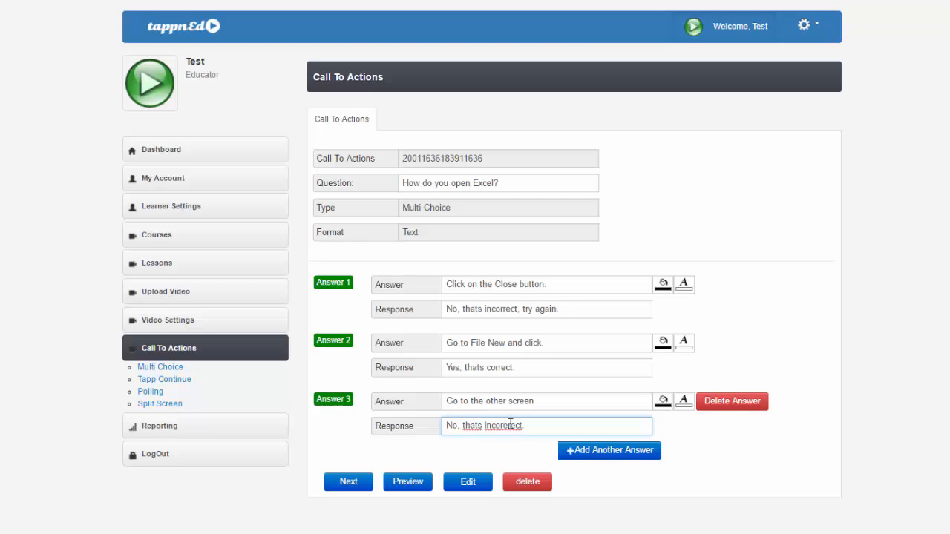
Step: Continue to the question settings and set the correct answer to "Go to File New and click."
{"action": "left_click", "coordinate": [348, 484]}
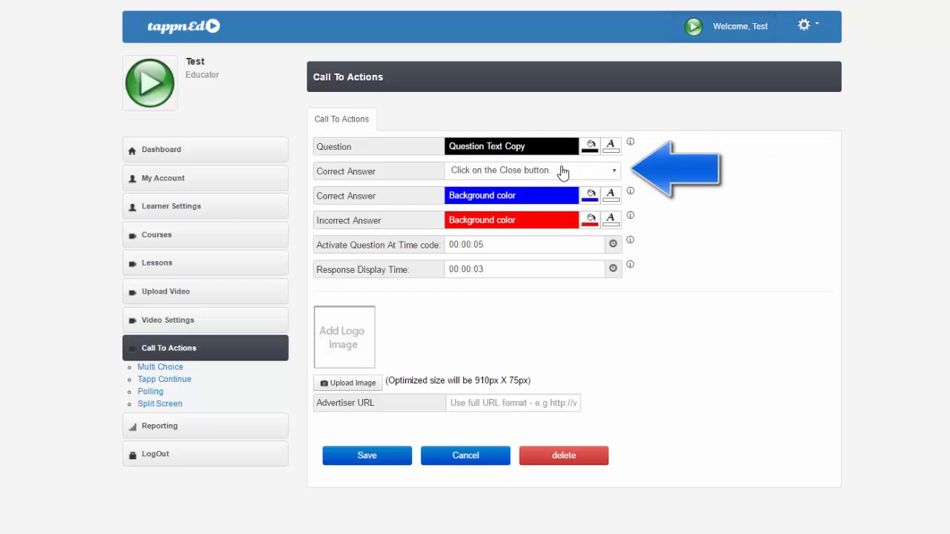
{"action": "left_click", "coordinate": [612, 172]}
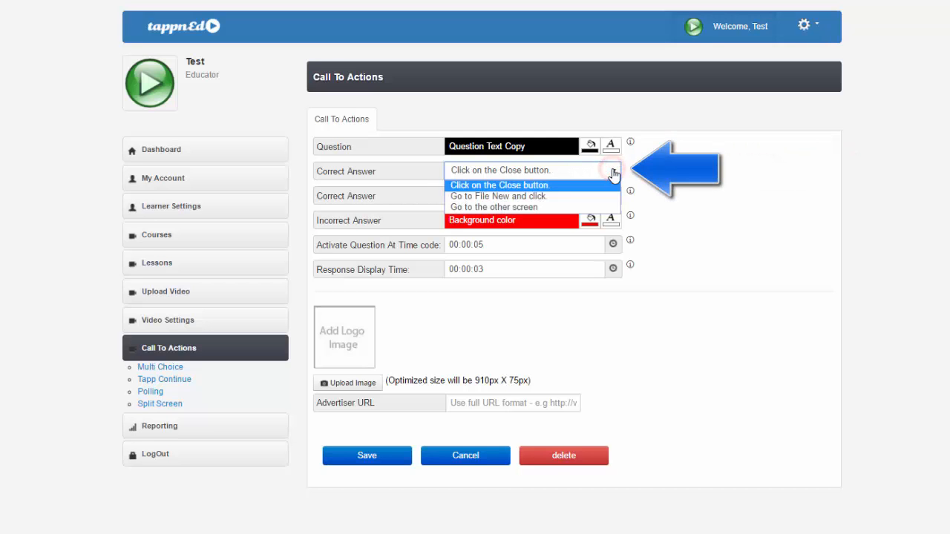
{"action": "left_click", "coordinate": [524, 197]}
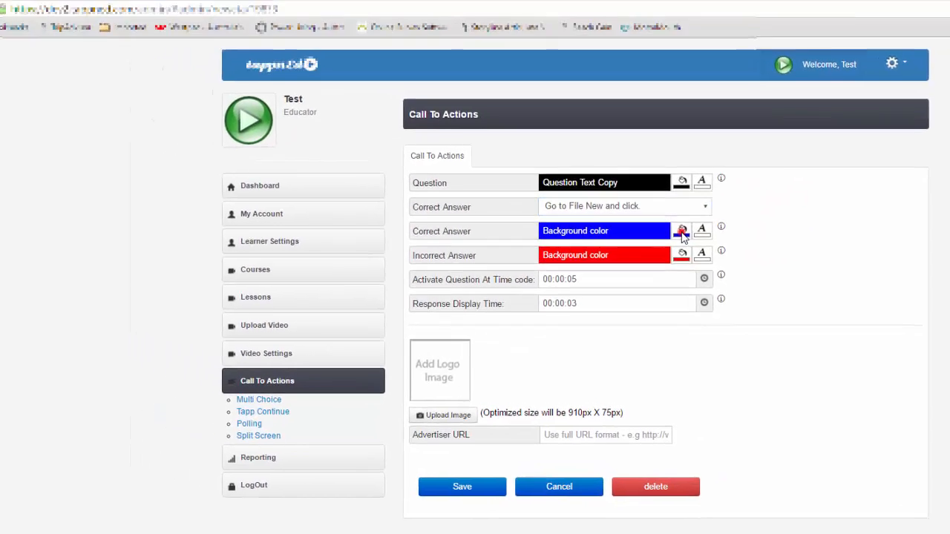
Step: Change the correct answer's background color to a darker green (Red 11, Green 164, Blue 37)
{"action": "left_click", "coordinate": [592, 199]}
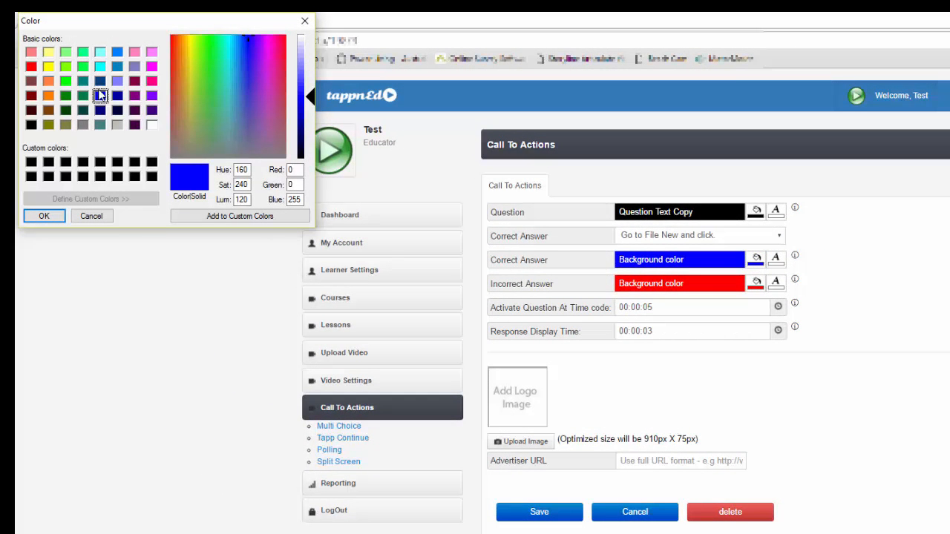
{"action": "left_click", "coordinate": [213, 50]}
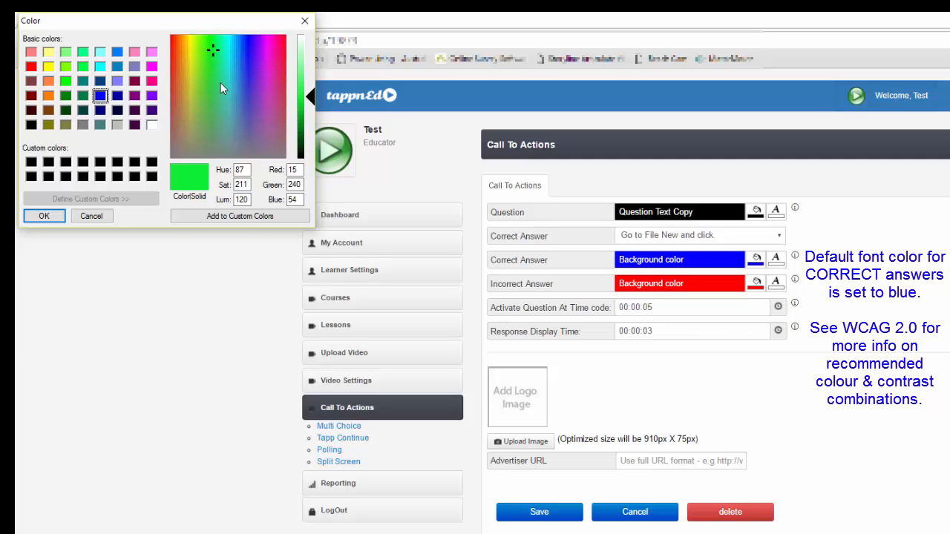
{"action": "left_click_drag", "start_coordinate": [310, 98], "coordinate": [312, 121]}
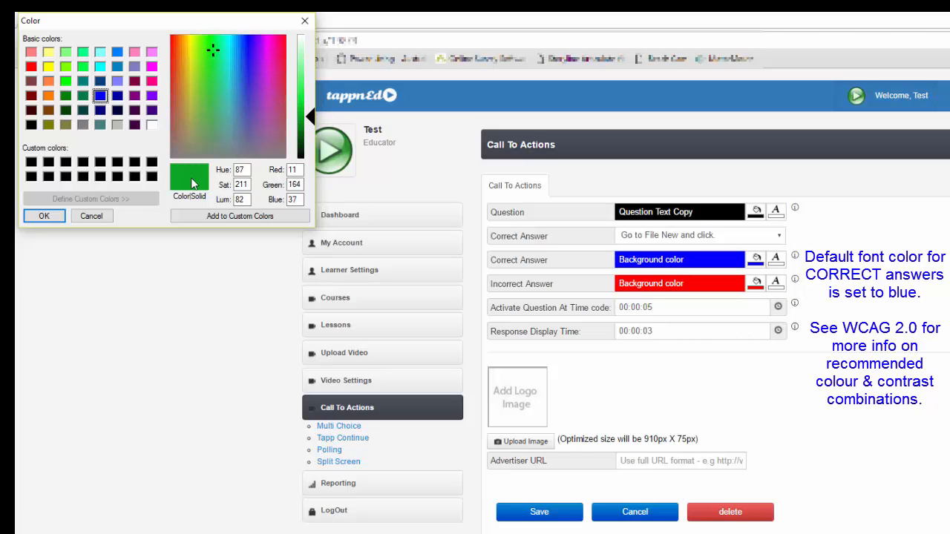
{"action": "left_click", "coordinate": [43, 217]}
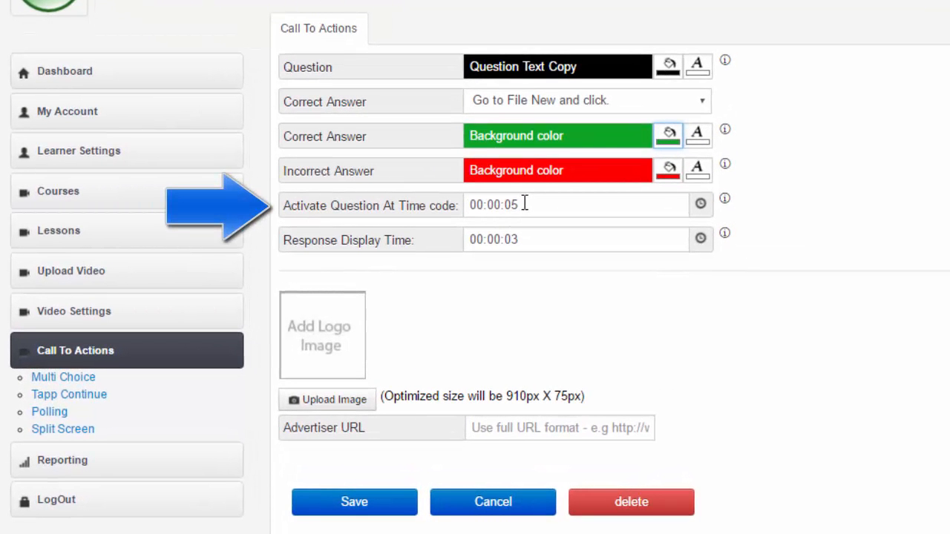
Step: Set the time code at which the question activates to 00:00:08
{"action": "left_click", "coordinate": [524, 204]}
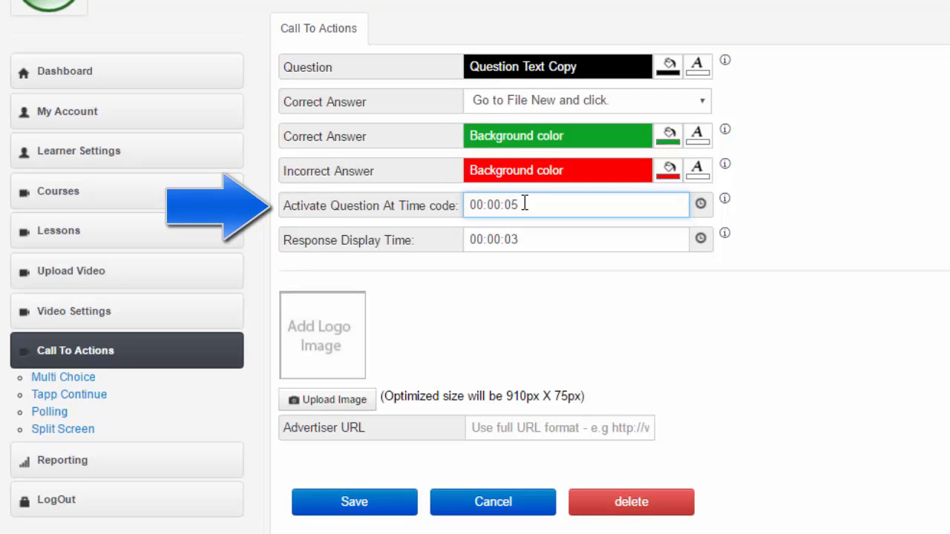
{"action": "key", "text": "BackSpace"}
{"action": "key", "text": "BackSpace"}
{"action": "type", "text": "12"}
{"action": "key", "text": "BackSpace"}
{"action": "key", "text": "BackSpace"}
{"action": "type", "text": "01"}
{"action": "left_click_drag", "start_coordinate": [524, 204], "coordinate": [507, 206]}
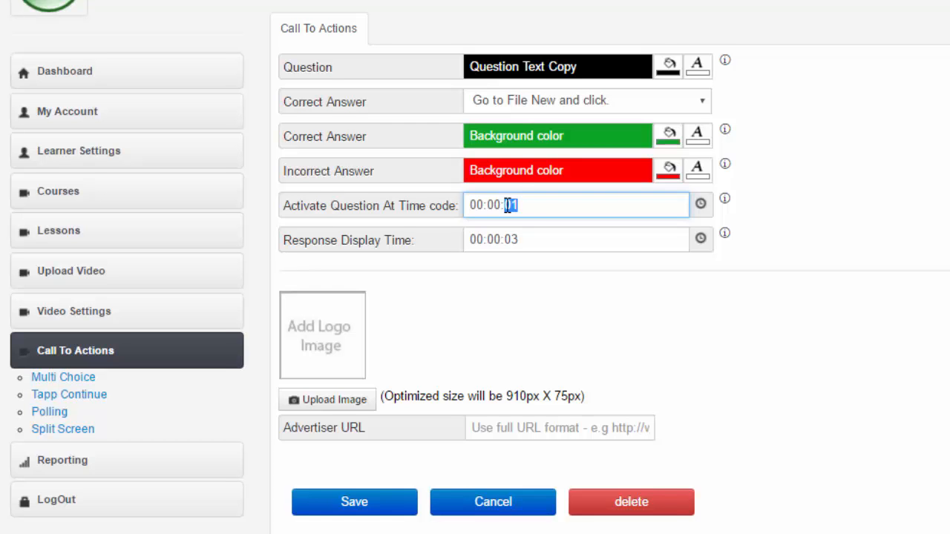
{"action": "type", "text": "08"}
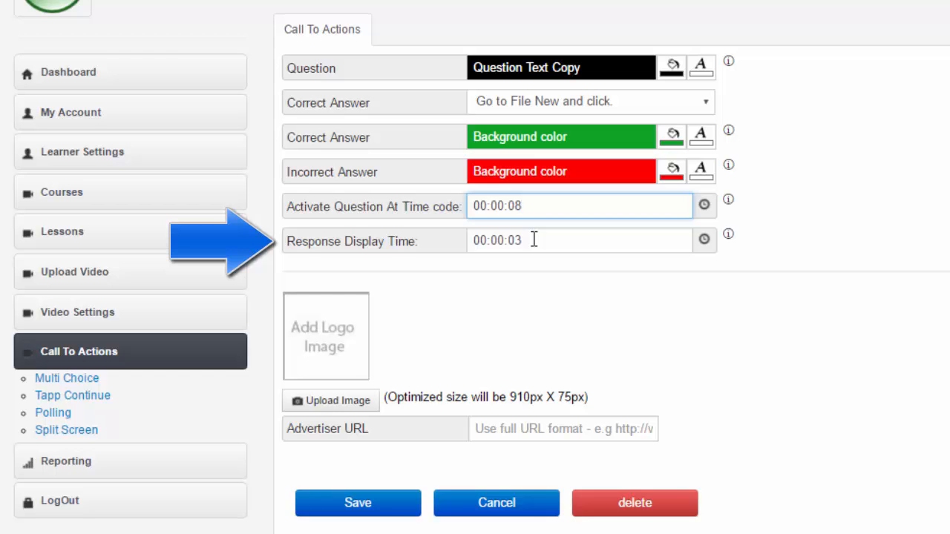
Step: Set the response display time to 00:00:04
{"action": "left_click", "coordinate": [534, 240]}
{"action": "key", "text": "BackSpace"}
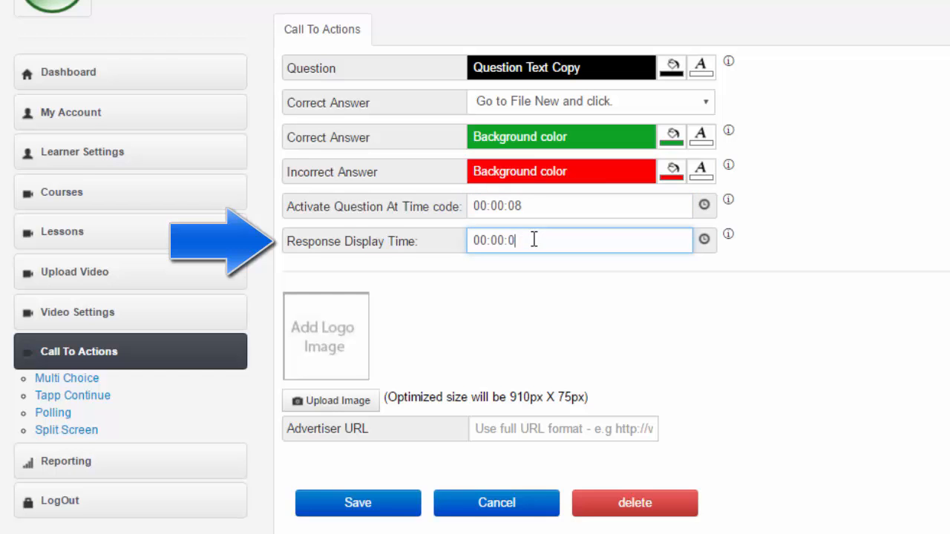
{"action": "type", "text": "4"}
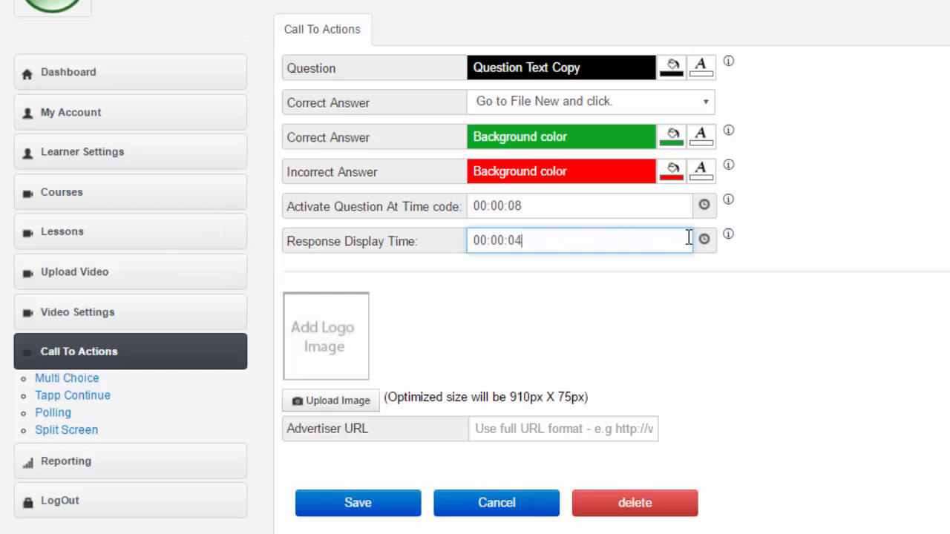
{"action": "left_click", "coordinate": [728, 238]}
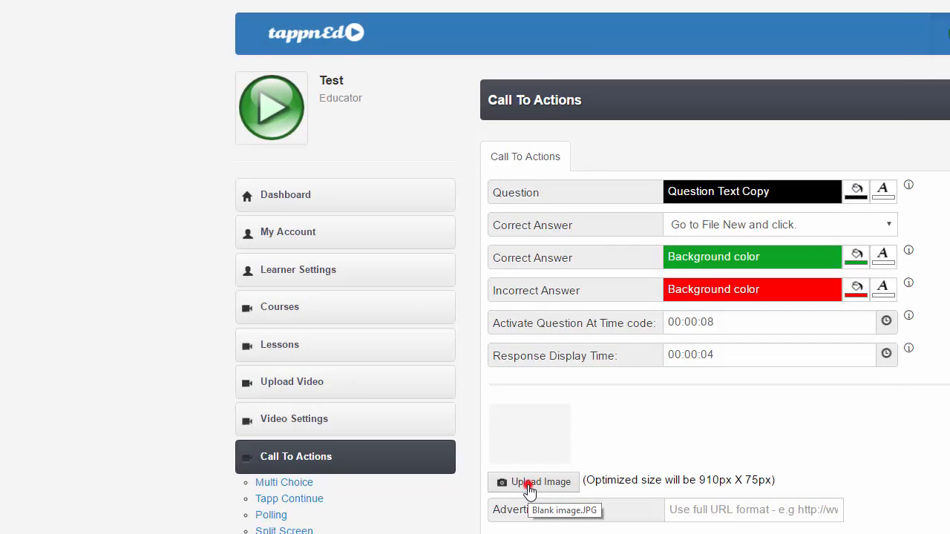
Step: Choose the iFrame Advertising Footer picture as the call to action's logo image
{"action": "left_click", "coordinate": [529, 486]}
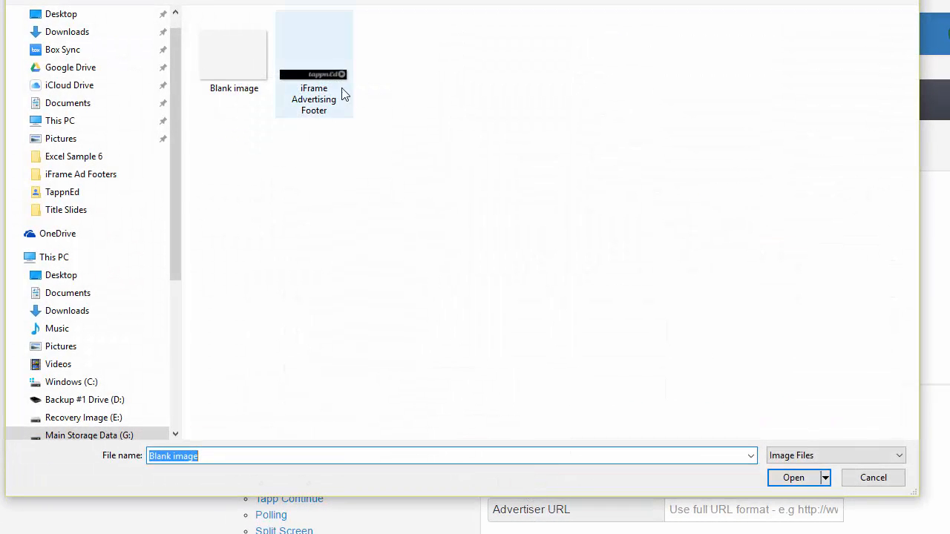
{"action": "left_click", "coordinate": [338, 85]}
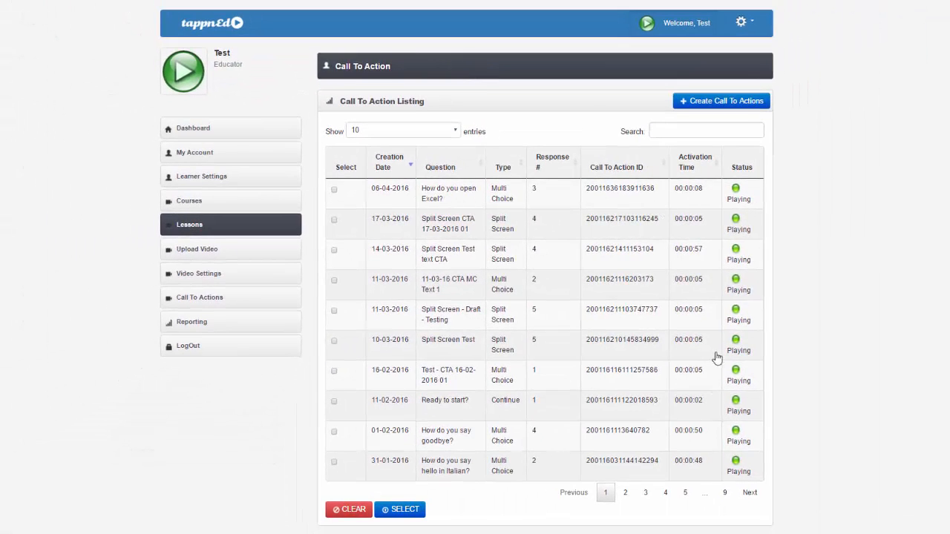
Step: Attach the call to action "How do you open Excel?" to the lesson from the call to action listing
{"action": "left_click", "coordinate": [334, 191]}
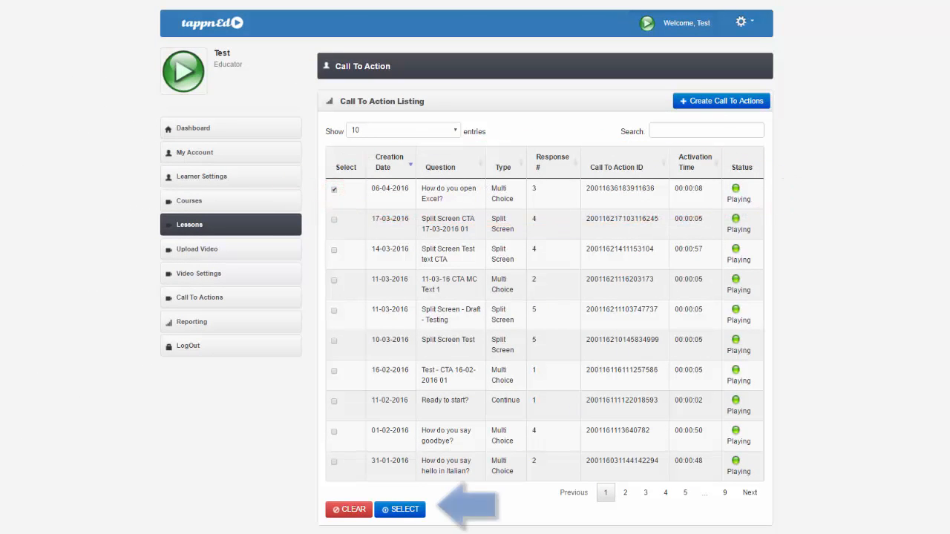
{"action": "left_click", "coordinate": [405, 510]}
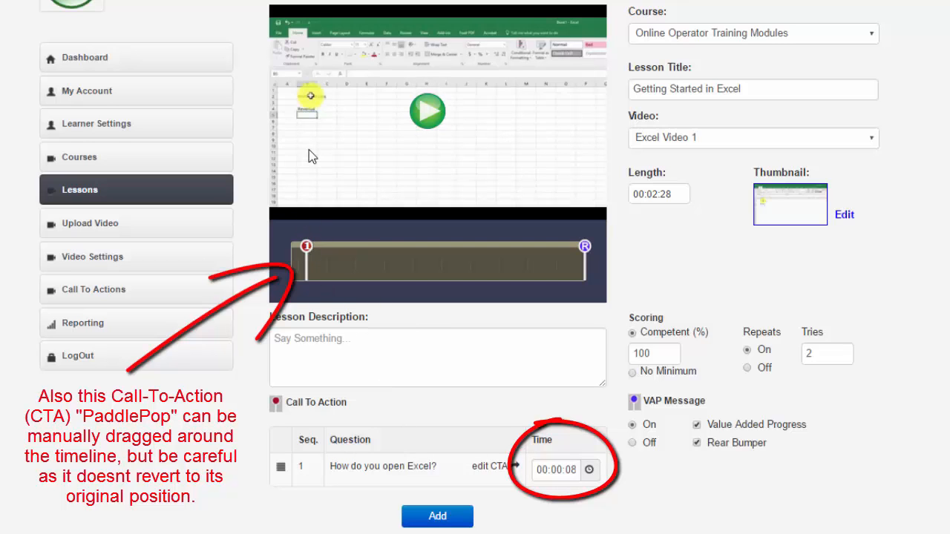
Step: Preview the lesson video and try the answers "Go to the other screen" and "Go to File New and click."
{"action": "left_click", "coordinate": [428, 111]}
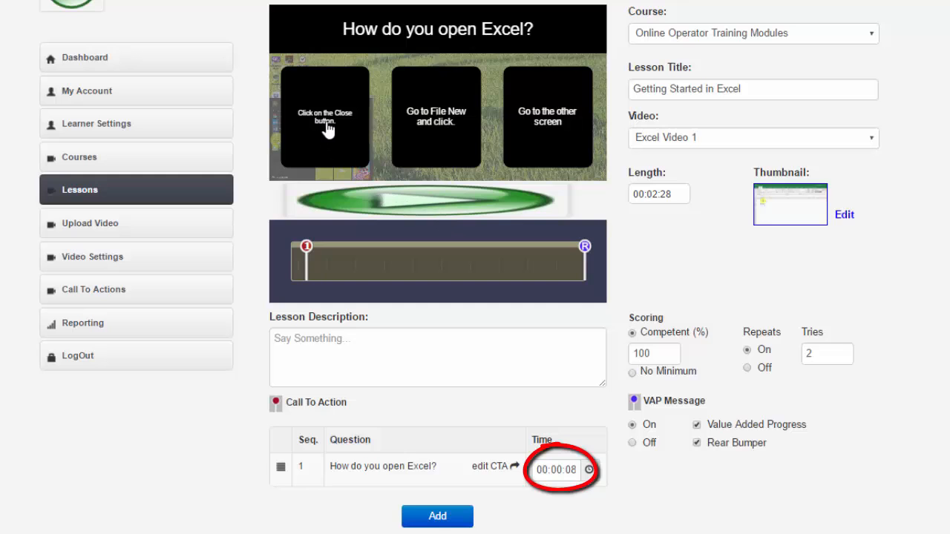
{"action": "left_click", "coordinate": [558, 127]}
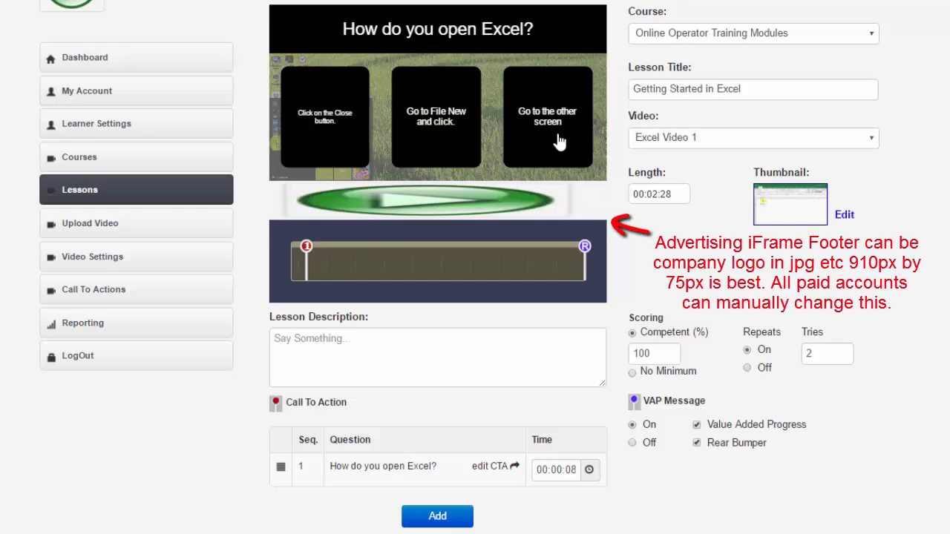
{"action": "left_click", "coordinate": [435, 126]}
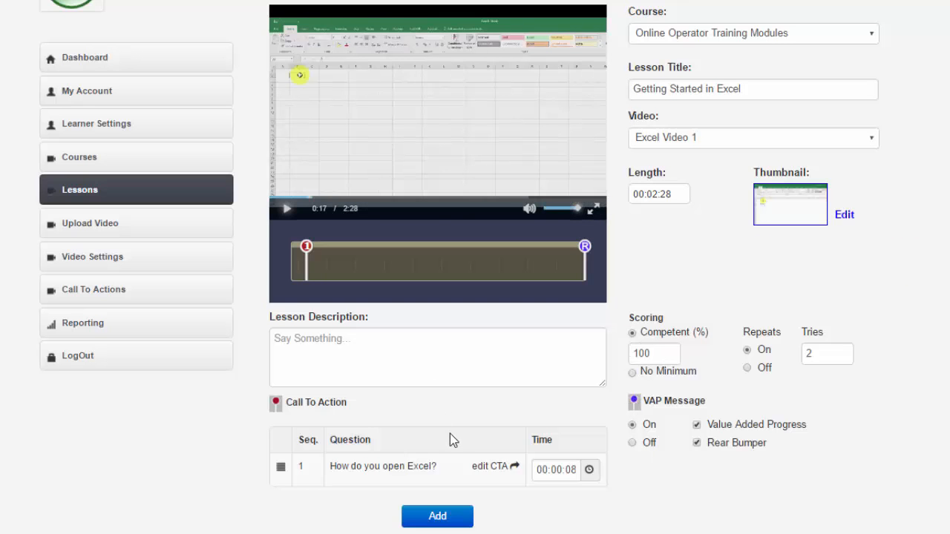
Step: Start creating another call to action for the lesson and open its type choices
{"action": "left_click", "coordinate": [438, 517]}
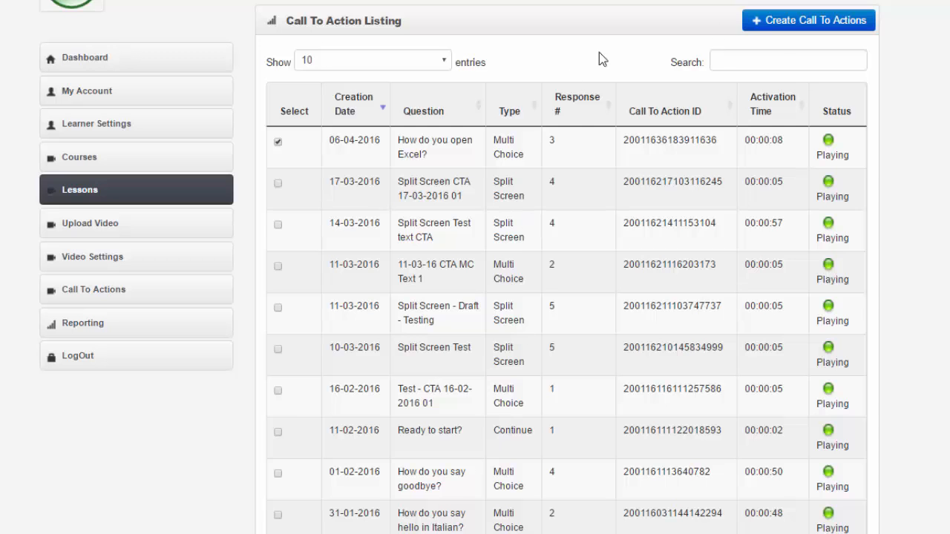
{"action": "left_click", "coordinate": [790, 24]}
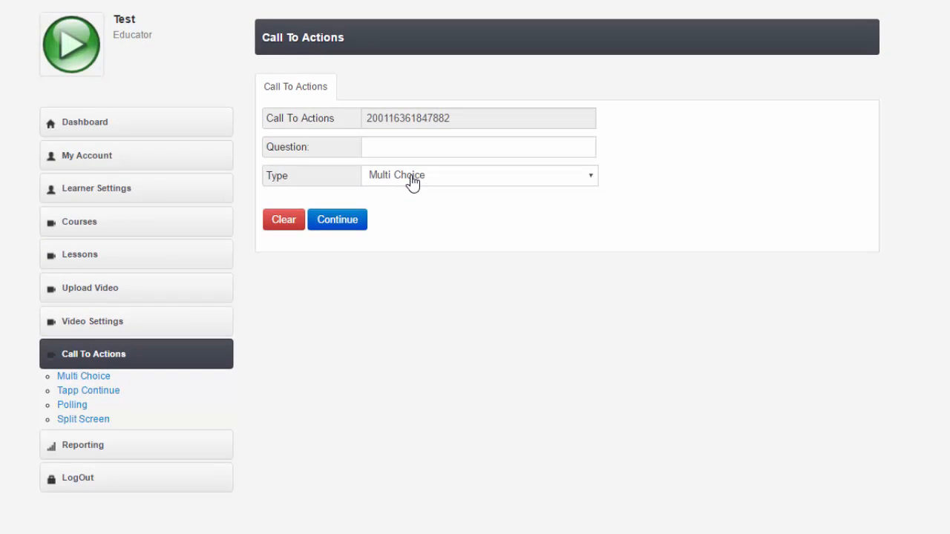
{"action": "left_click", "coordinate": [411, 181]}
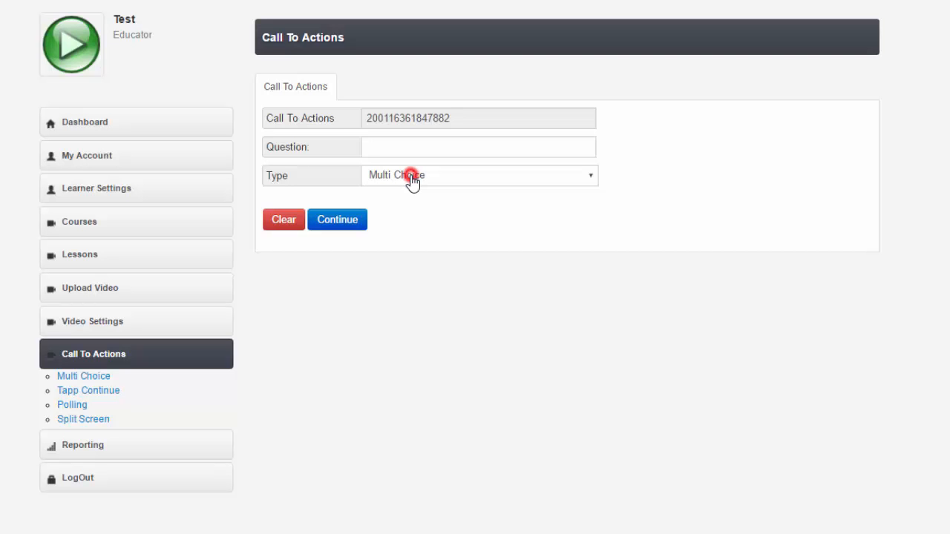